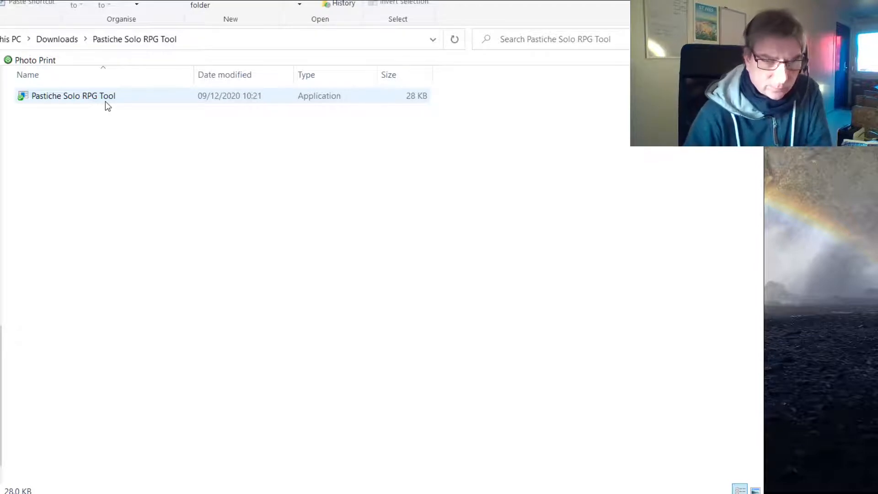
# Launch the Pastiche Solo RPG Tool from its Downloads folder, then reposition and widen its window.
pyautogui.doubleClick(77, 97)
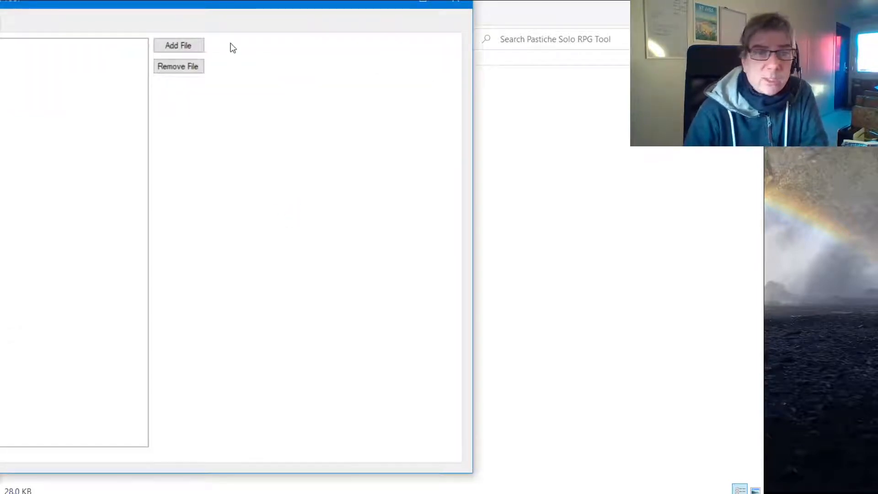
pyautogui.moveTo(206, 3); pyautogui.dragTo(289, 13)
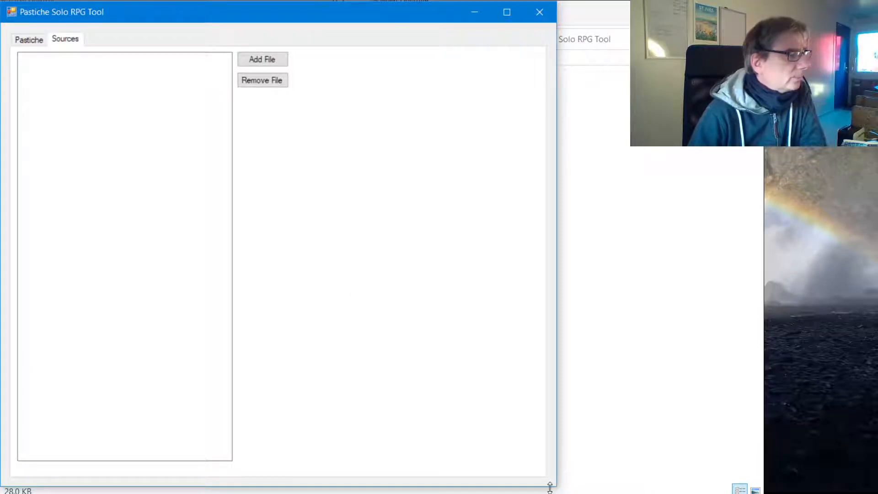
pyautogui.moveTo(549, 487); pyautogui.dragTo(624, 489)
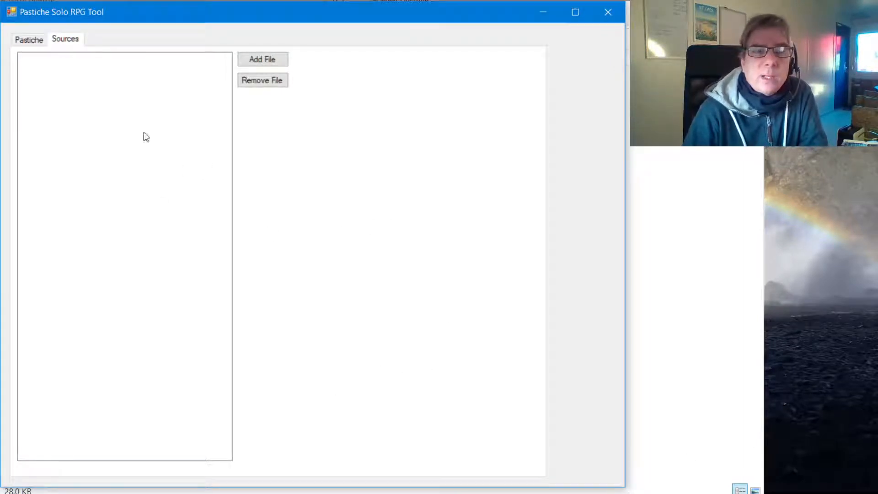
# Add the Hour of the Dragon text file as a source.
pyautogui.click(267, 63)
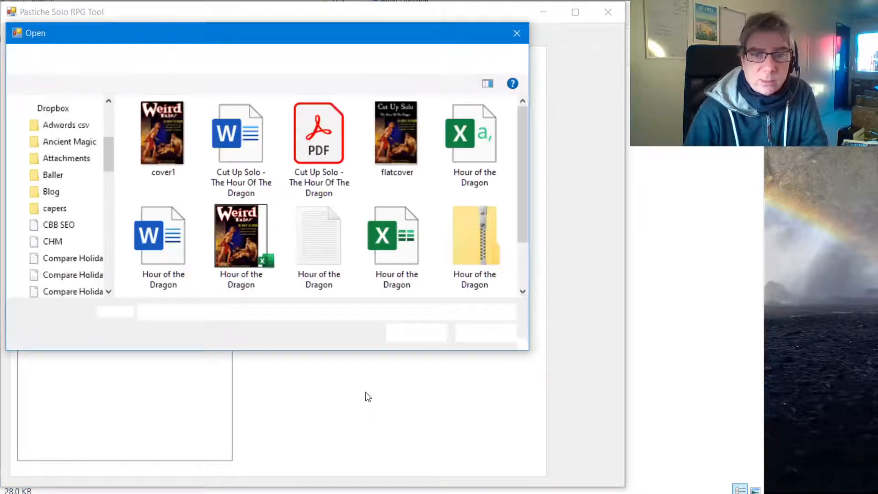
pyautogui.click(309, 224)
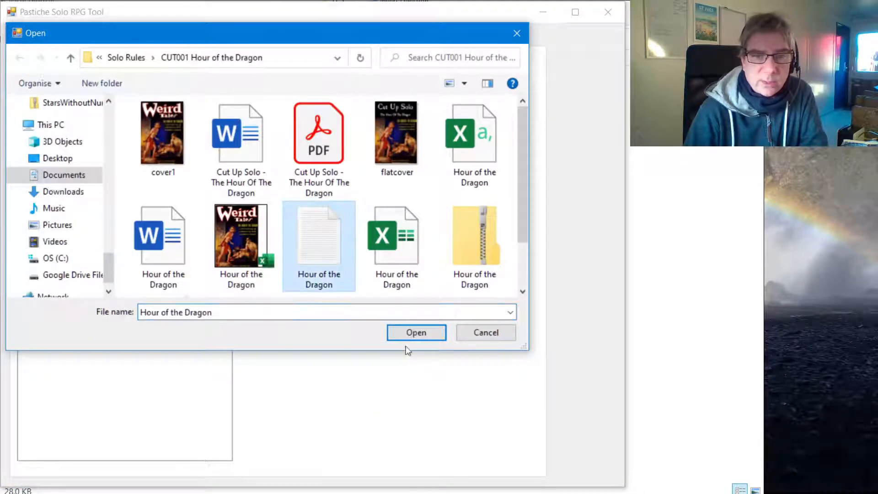
pyautogui.click(413, 334)
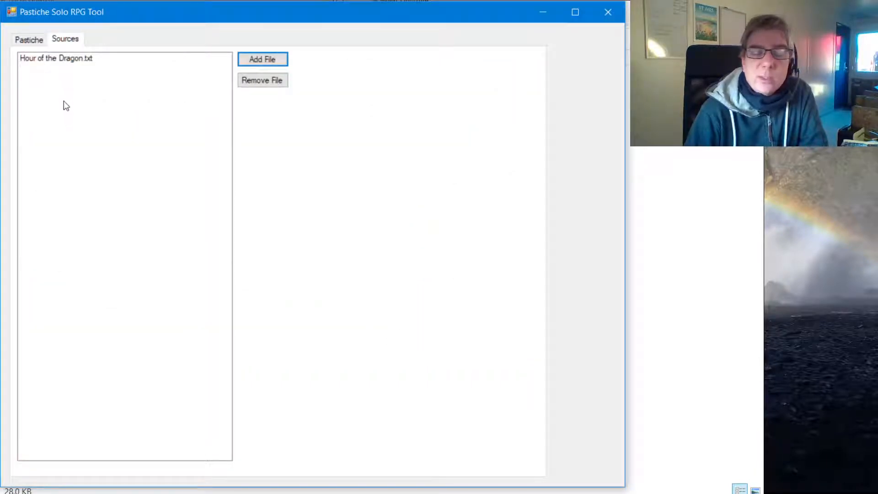
# Switch to the Pastiche writing page and check which files are available as a source.
pyautogui.click(32, 39)
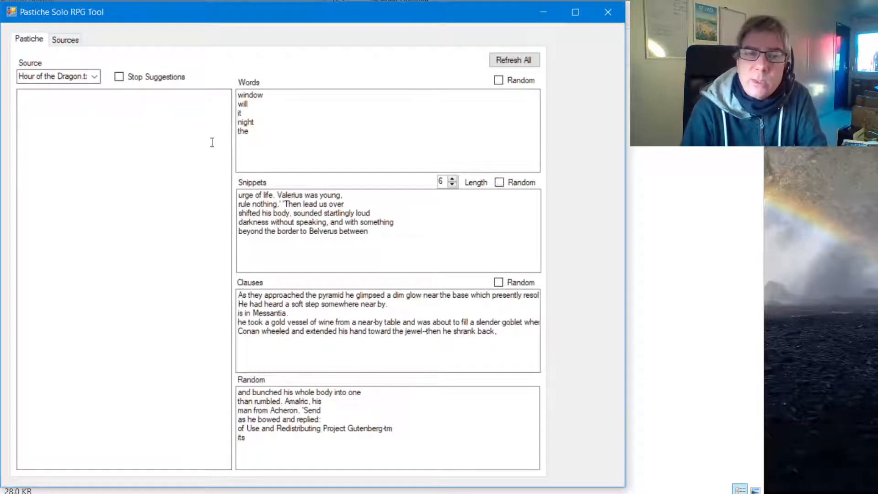
pyautogui.click(95, 77)
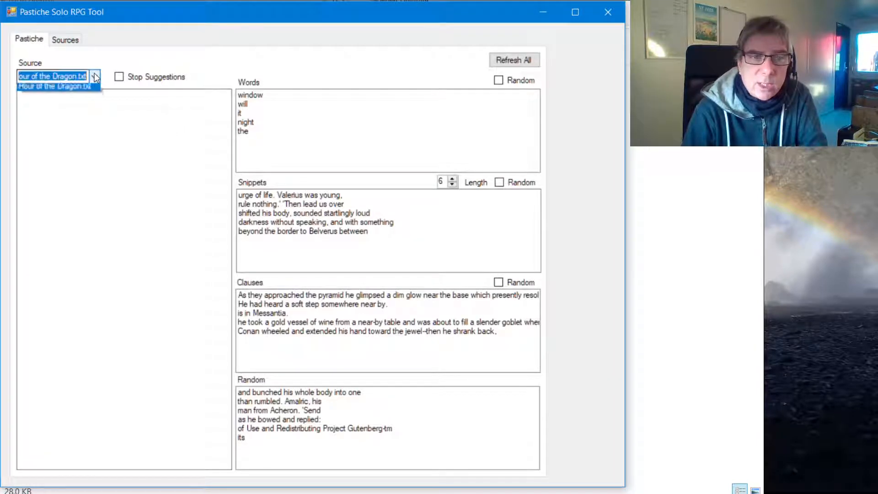
pyautogui.click(95, 77)
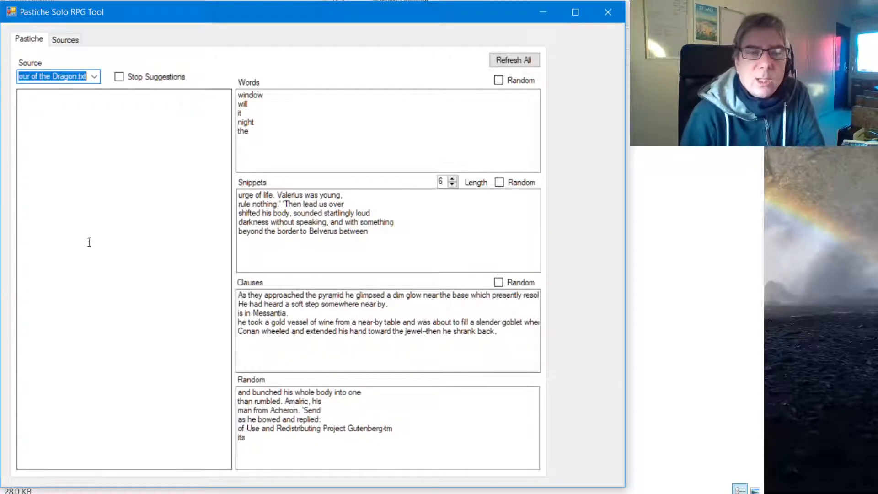
# Try "blade" and "hero" in the writing area as prompts for suggestions, and clear the text.
pyautogui.click(83, 126)
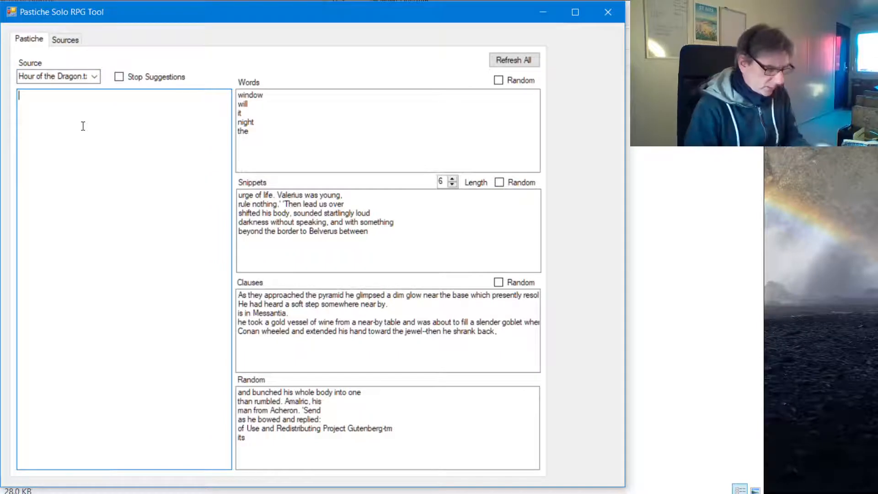
pyautogui.write('blade')
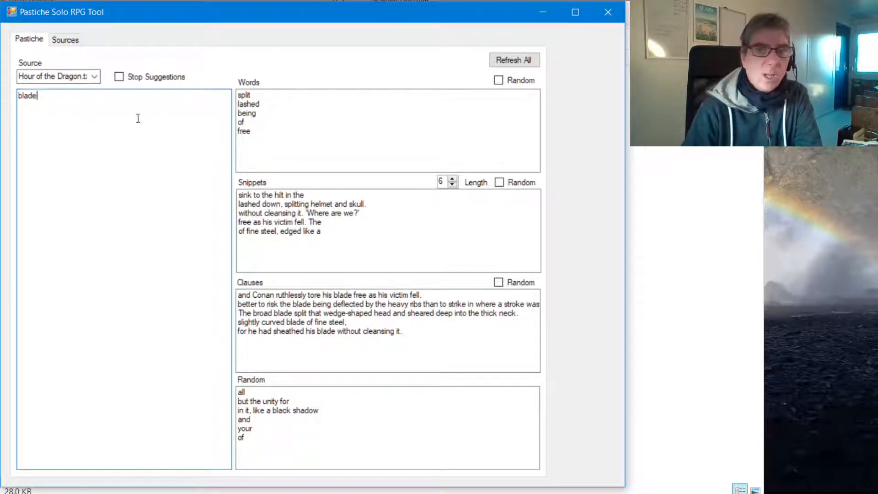
pyautogui.doubleClick(21, 101)
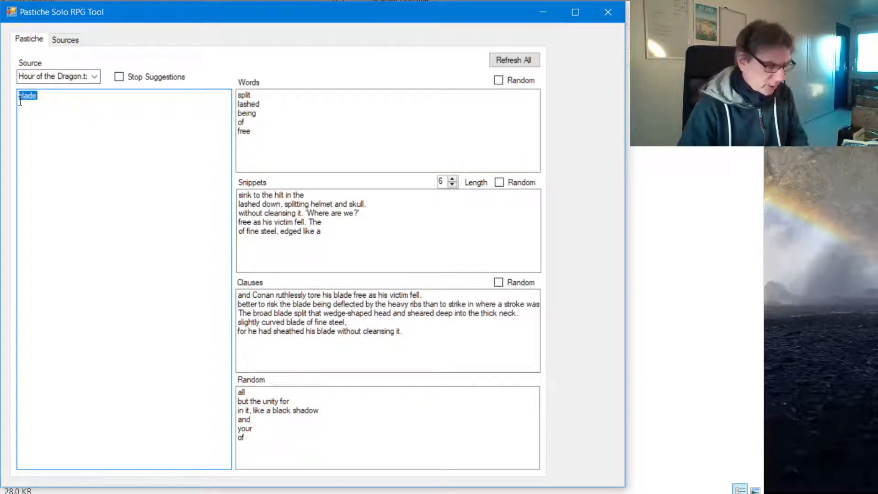
pyautogui.write('hero')
pyautogui.press('Return')
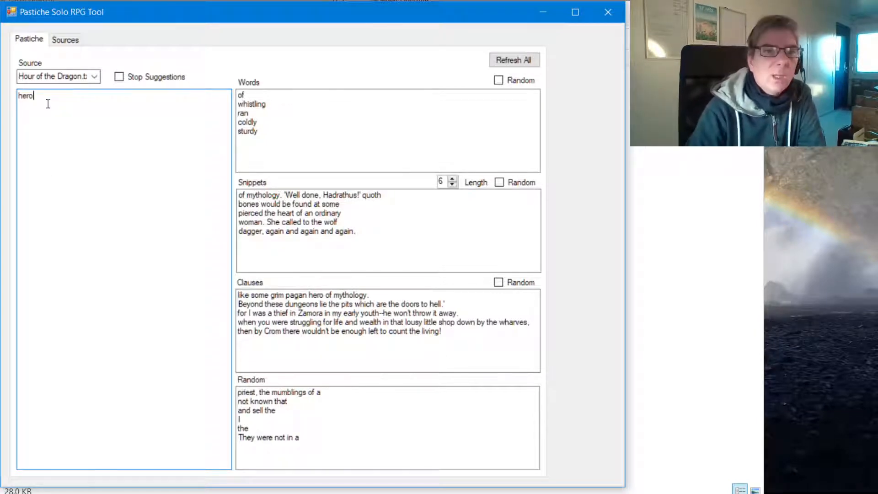
pyautogui.press('BackSpace')
pyautogui.press('BackSpace')
pyautogui.press('BackSpace')
pyautogui.press('BackSpace')
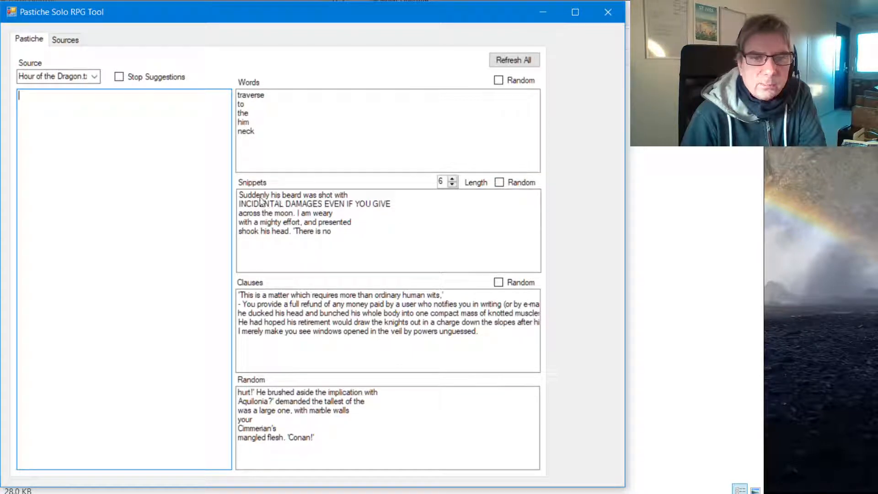
# Insert the snippets "Suddenly his beard was shot with" and "silver. Its head was a grisly", plus the clause ending "travesty of the human,".
pyautogui.click(295, 197)
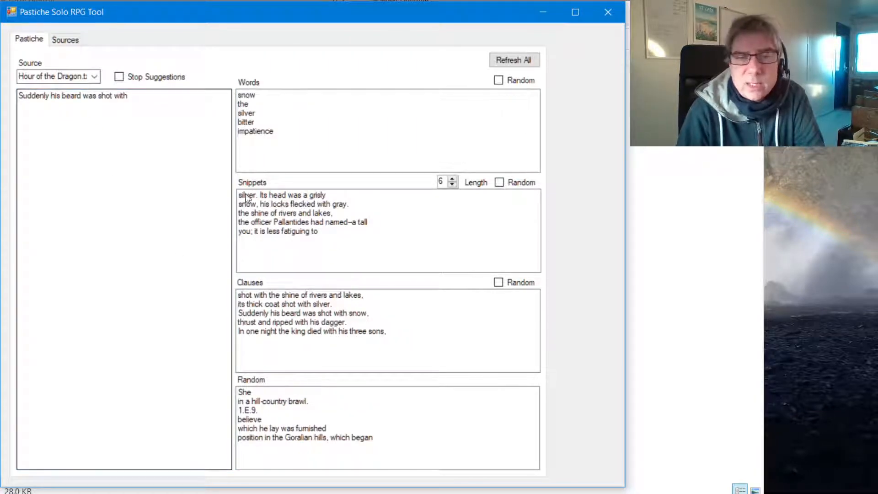
pyautogui.click(284, 196)
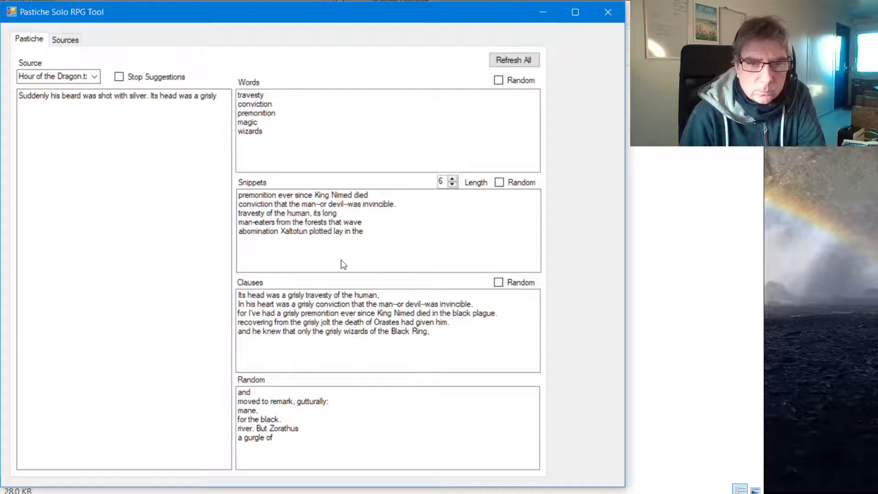
pyautogui.doubleClick(294, 295)
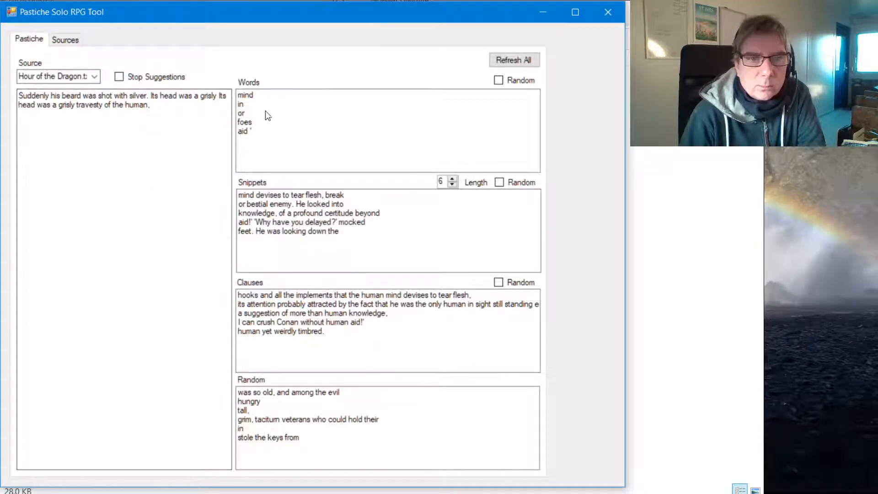
# Continue the text with the word "with" and insert the suggested clause "with its shaggy coat wet with dew,".
pyautogui.click(168, 110)
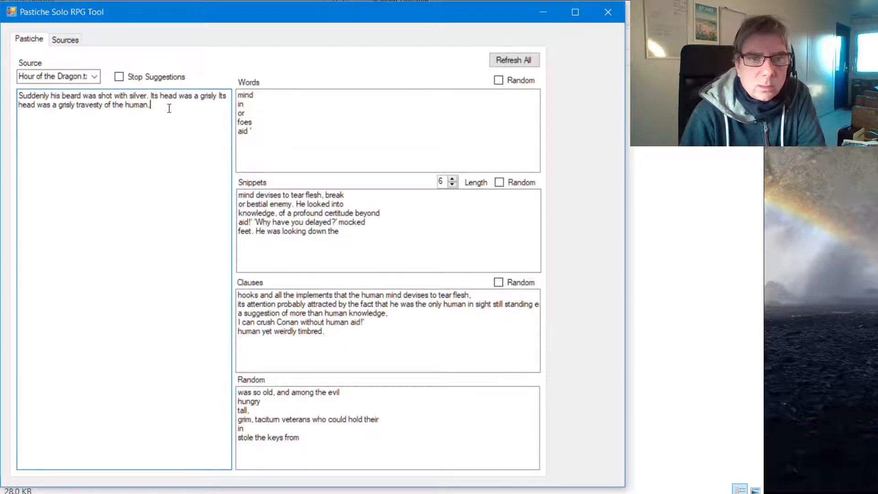
pyautogui.write('with')
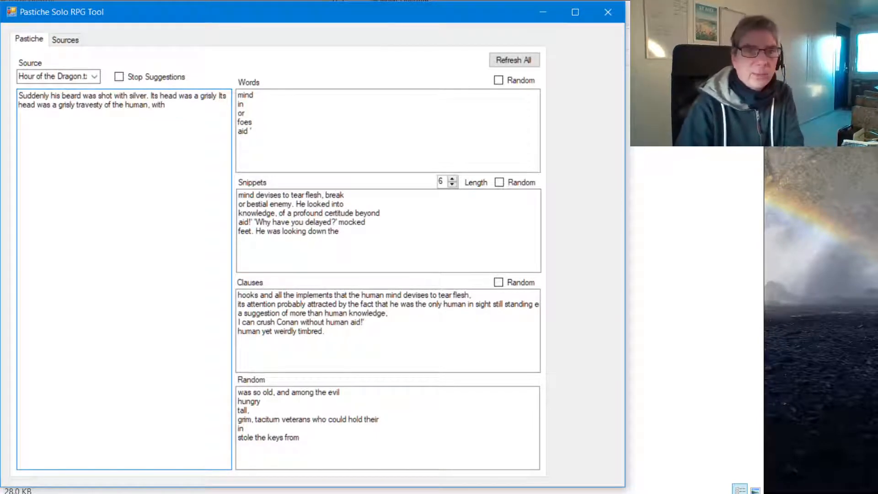
pyautogui.doubleClick(286, 295)
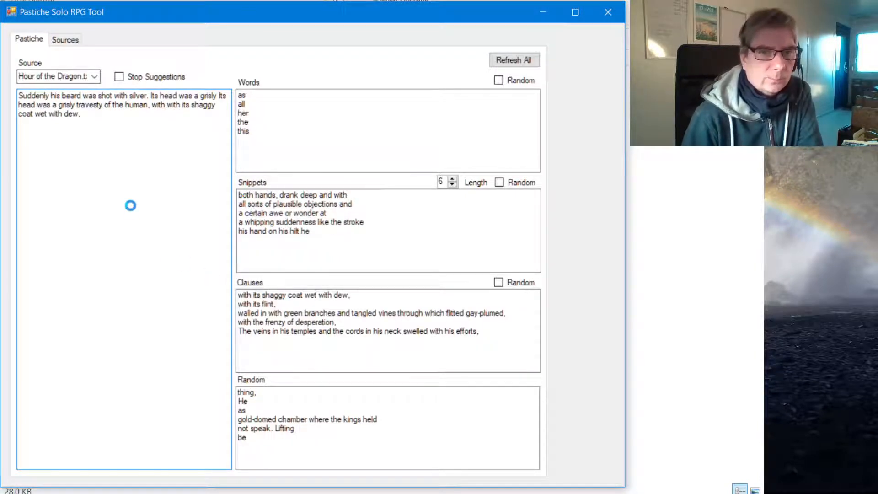
# Delete the duplicate "with" before "with its shaggy coat" and the repeated phrase "Its head was a grisly".
pyautogui.doubleClick(158, 105)
pyautogui.press('BackSpace')
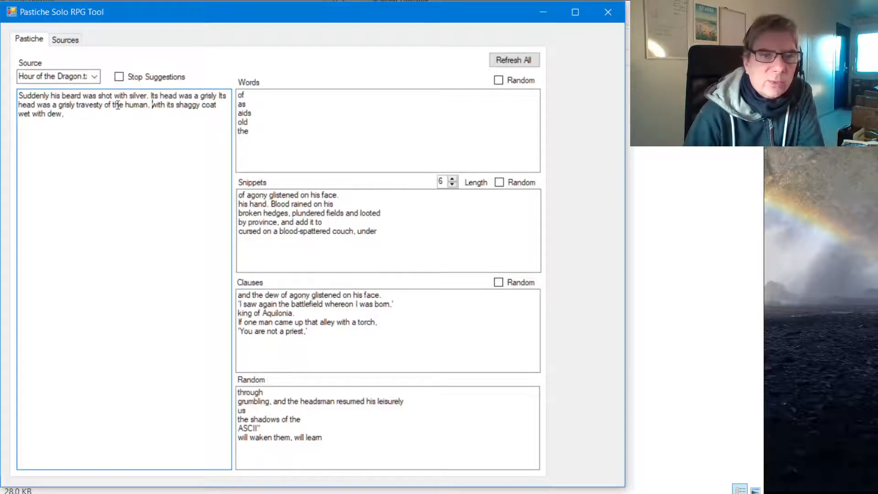
pyautogui.moveTo(221, 95); pyautogui.dragTo(151, 95)
pyautogui.press('Delete')
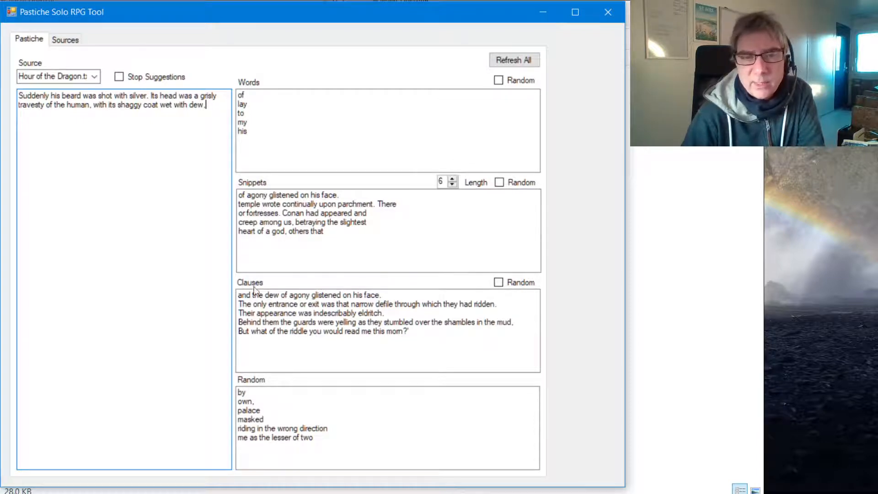
# Append the clause "and the dew of agony glistened on his face." and remove "with its shaggy coat wet with dew,".
pyautogui.click(330, 295)
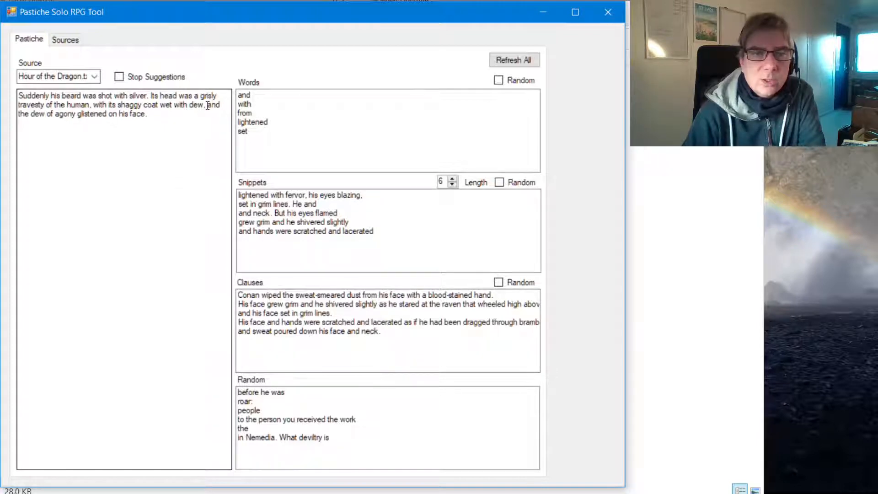
pyautogui.moveTo(208, 106); pyautogui.dragTo(95, 106)
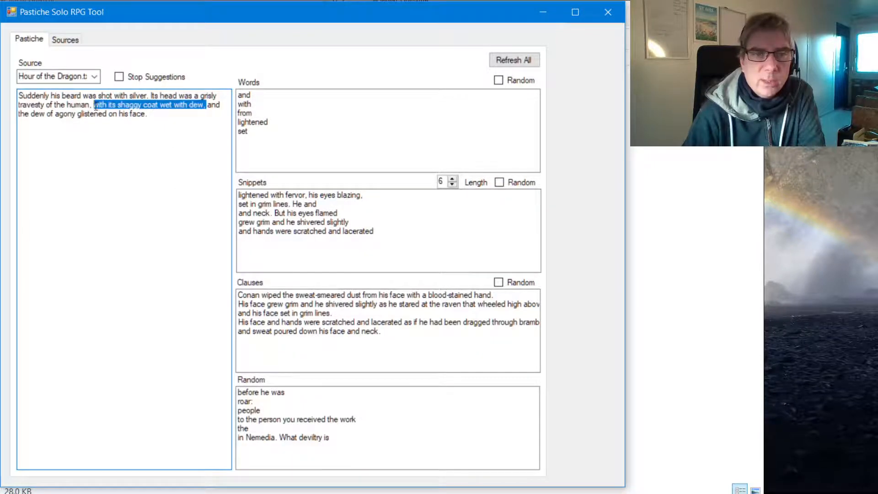
pyautogui.press('BackSpace')
pyautogui.click(39, 114)
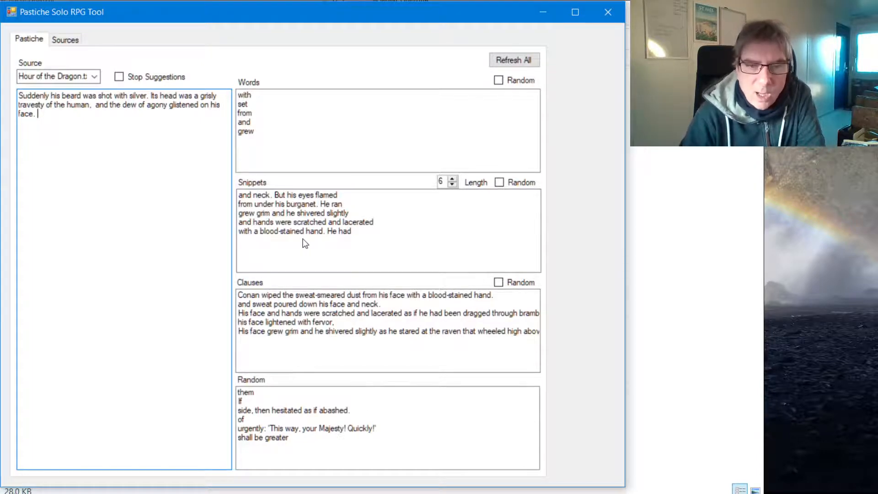
# Append the snippet "with a blood-stained hand. He had" and delete its trailing "He had".
pyautogui.doubleClick(276, 232)
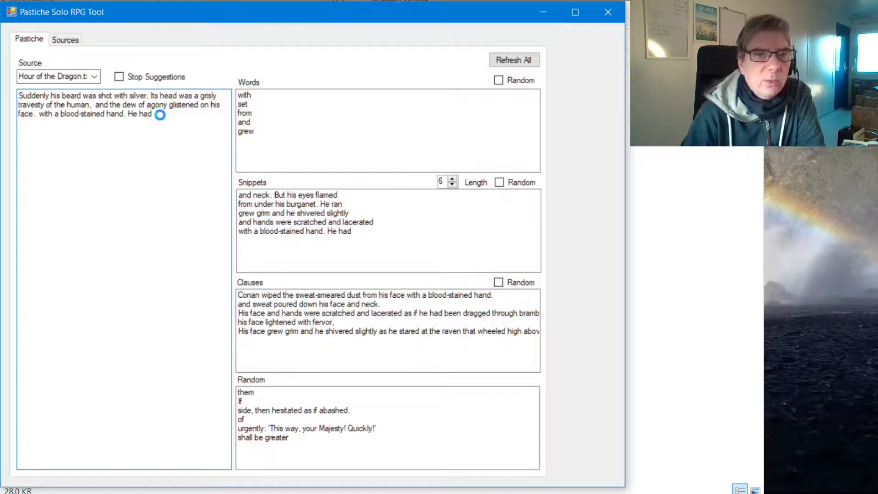
pyautogui.press('BackSpace')
pyautogui.press('BackSpace')
pyautogui.press('BackSpace')
pyautogui.press('BackSpace')
pyautogui.press('BackSpace')
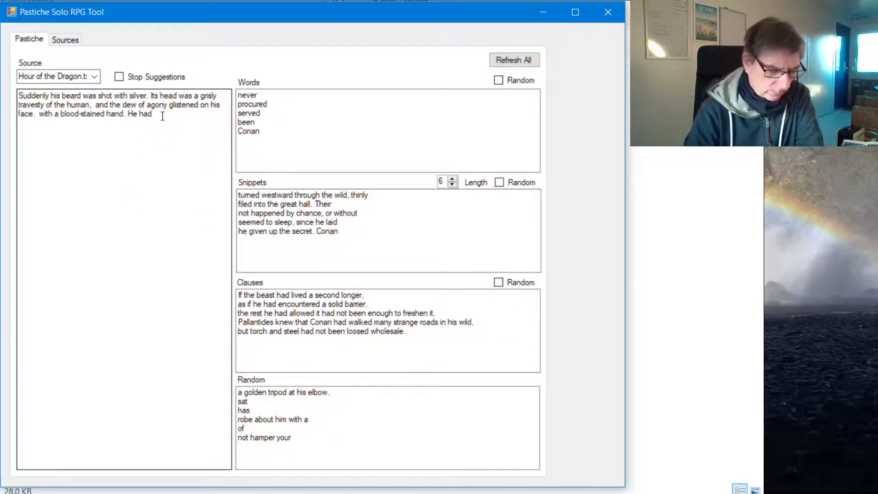
pyautogui.press('BackSpace')
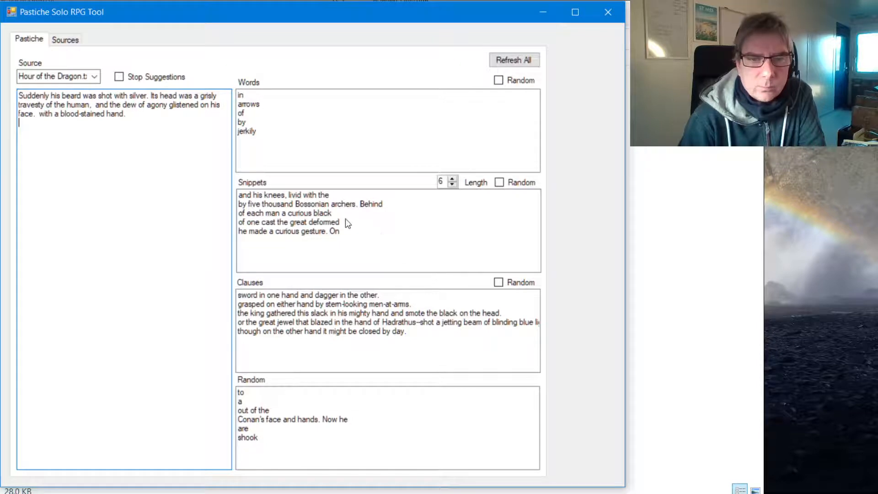
# Insert the clause "sword in one hand and dagger in the other." on a new line and reselect Hour of the Dragon.txt as the source.
pyautogui.doubleClick(295, 295)
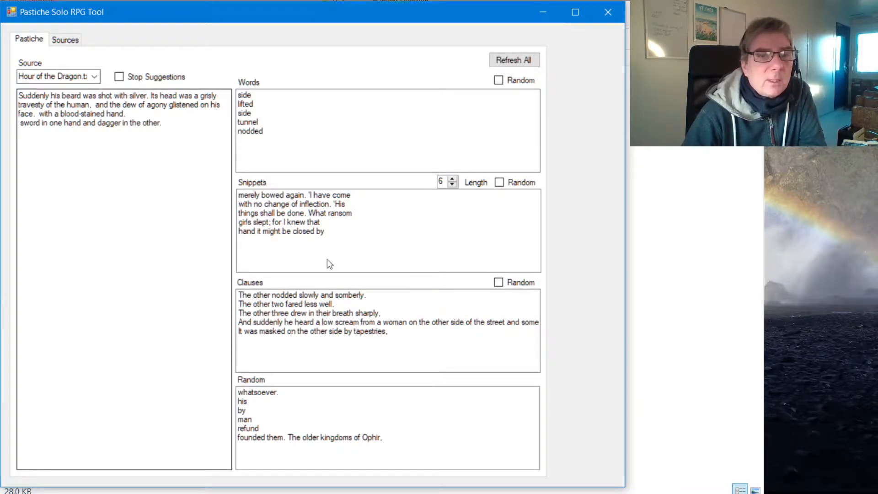
pyautogui.click(96, 77)
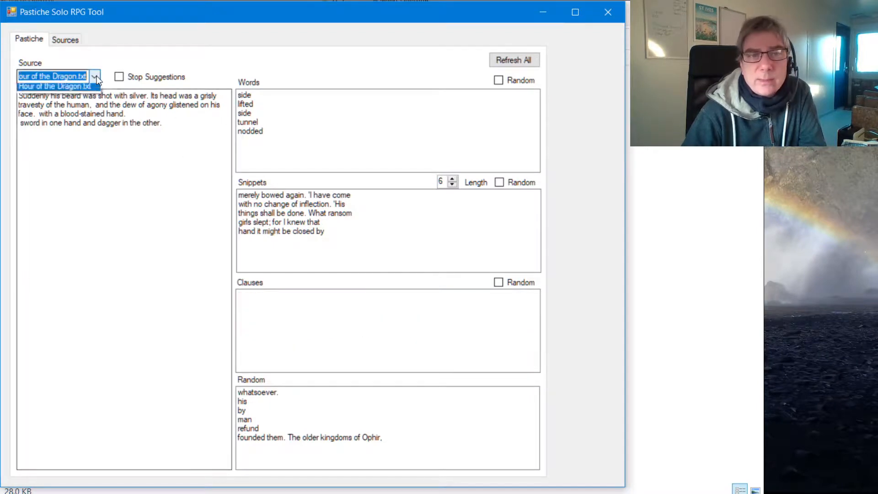
pyautogui.click(92, 84)
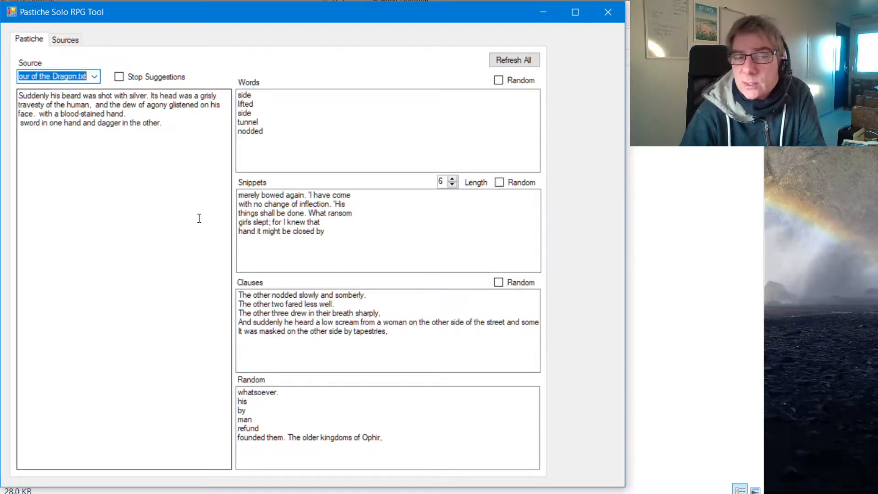